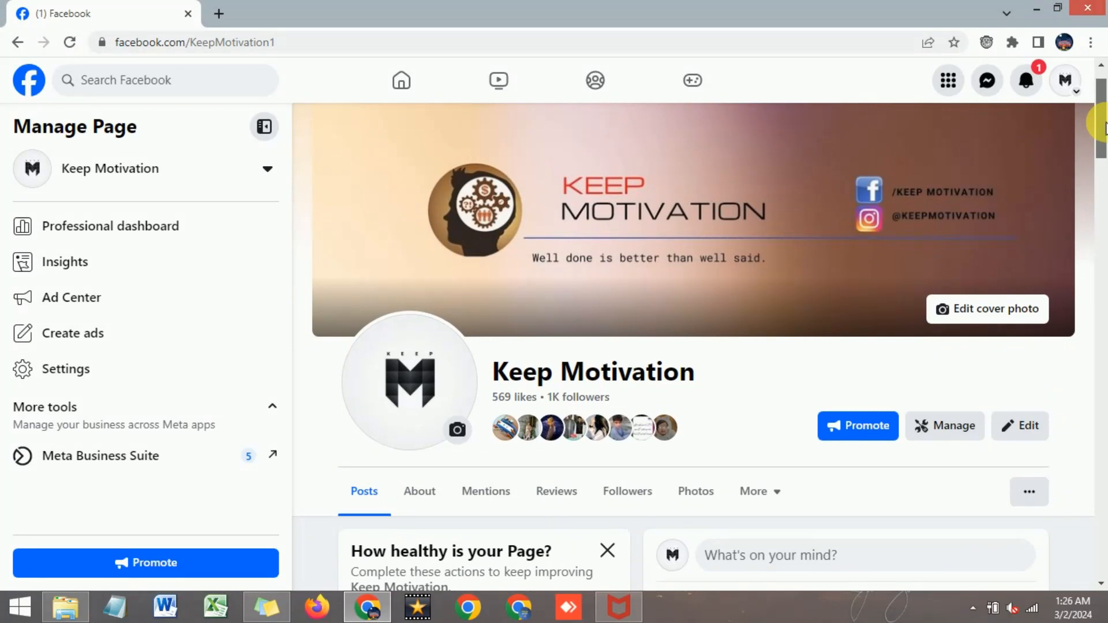
scroll(1103, 126, up, 1)
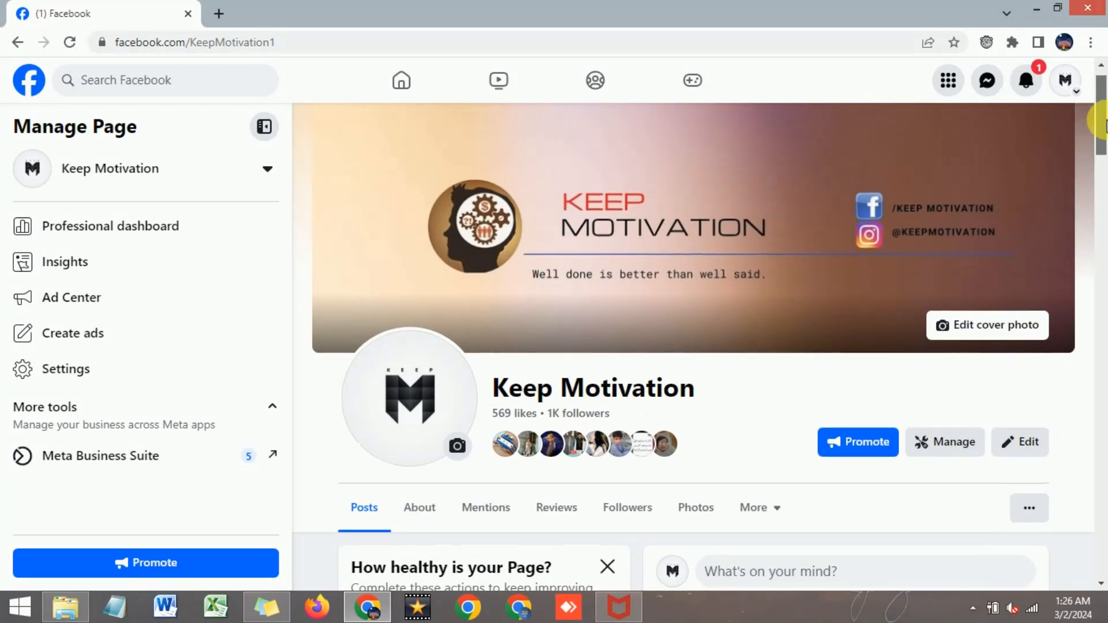
scroll(1104, 125, down, 5)
scroll(1105, 134, up, 3)
scroll(1105, 138, up, 3)
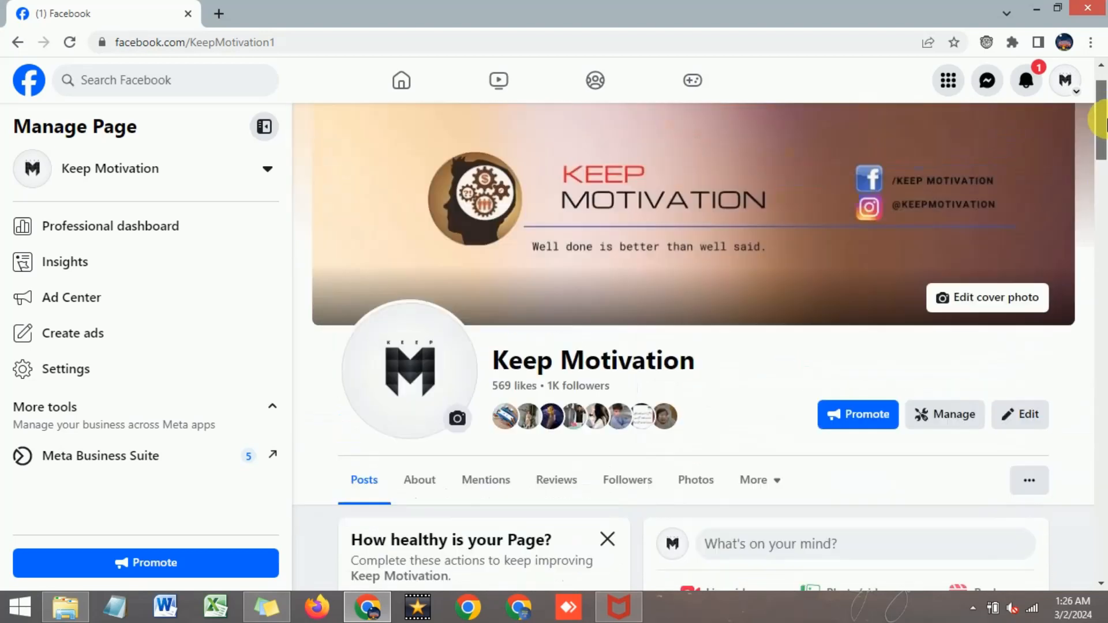
scroll(1105, 121, down, 5)
scroll(1105, 142, up, 2)
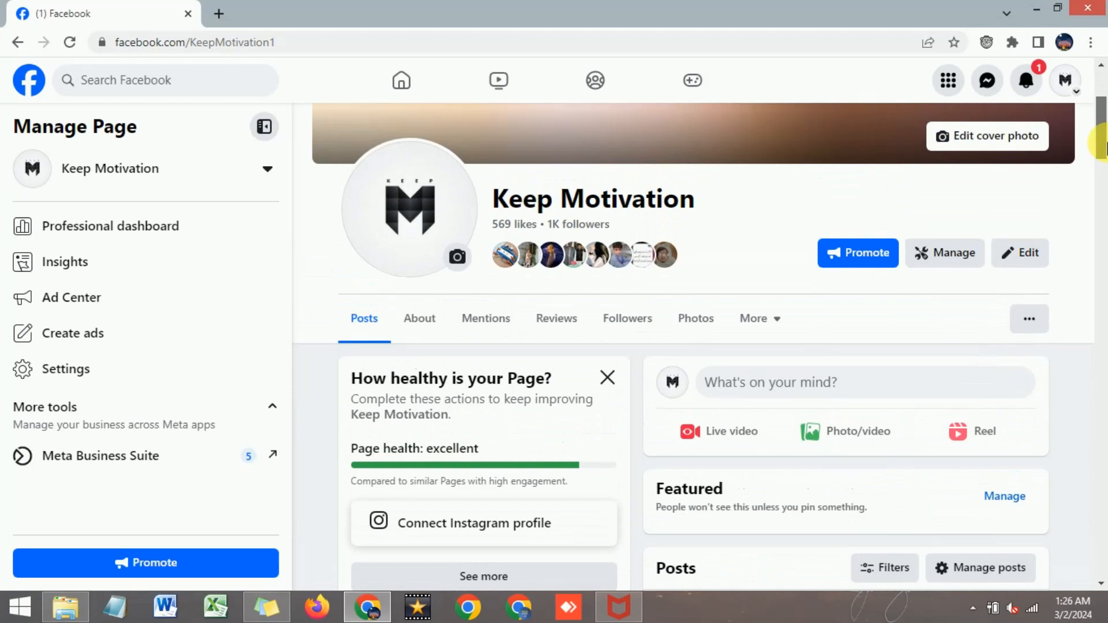
scroll(1105, 144, up, 2)
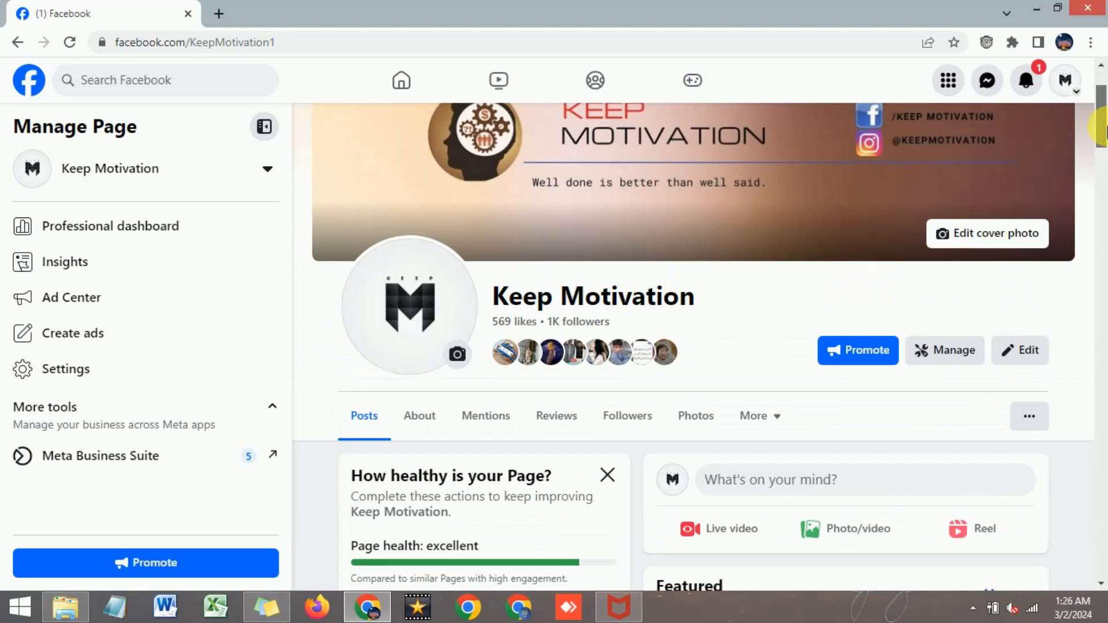
drag(1106, 127, 1107, 115)
scroll(1102, 115, down, 1)
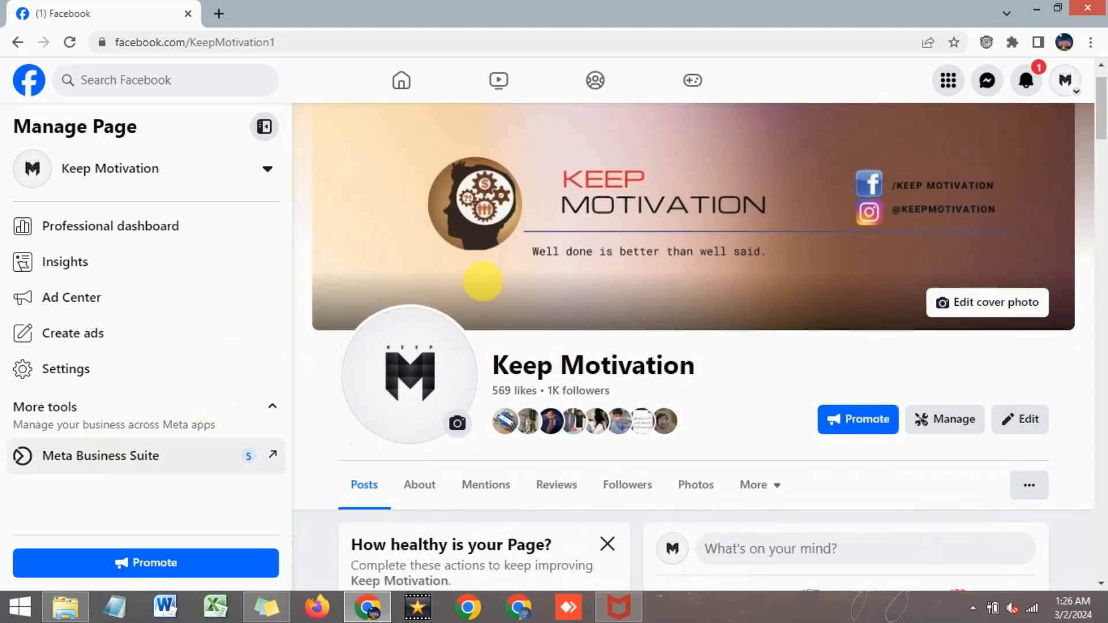
drag(1105, 124, 1106, 127)
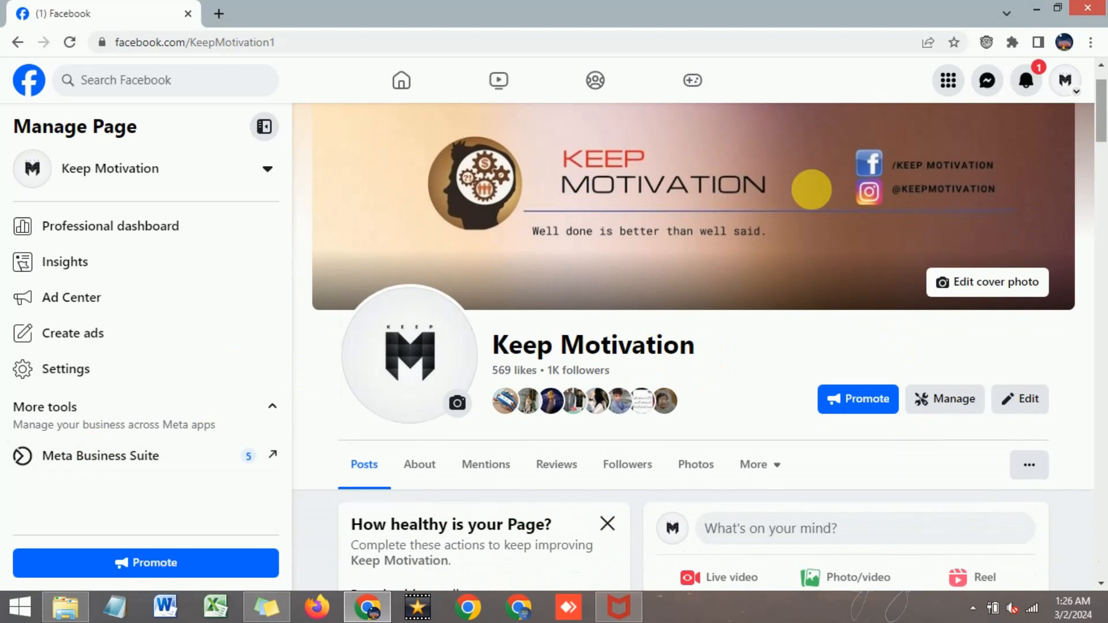
Open Meta Business Suite for the Keep Motivation page and start a bulk video upload
click(123, 459)
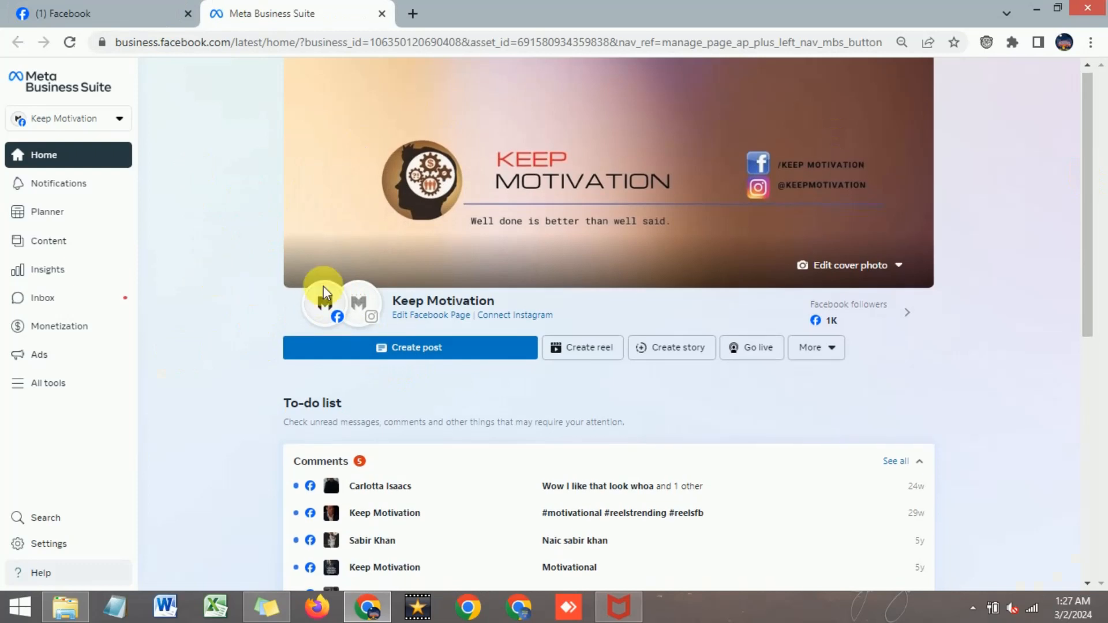
scroll(335, 301, down, 1)
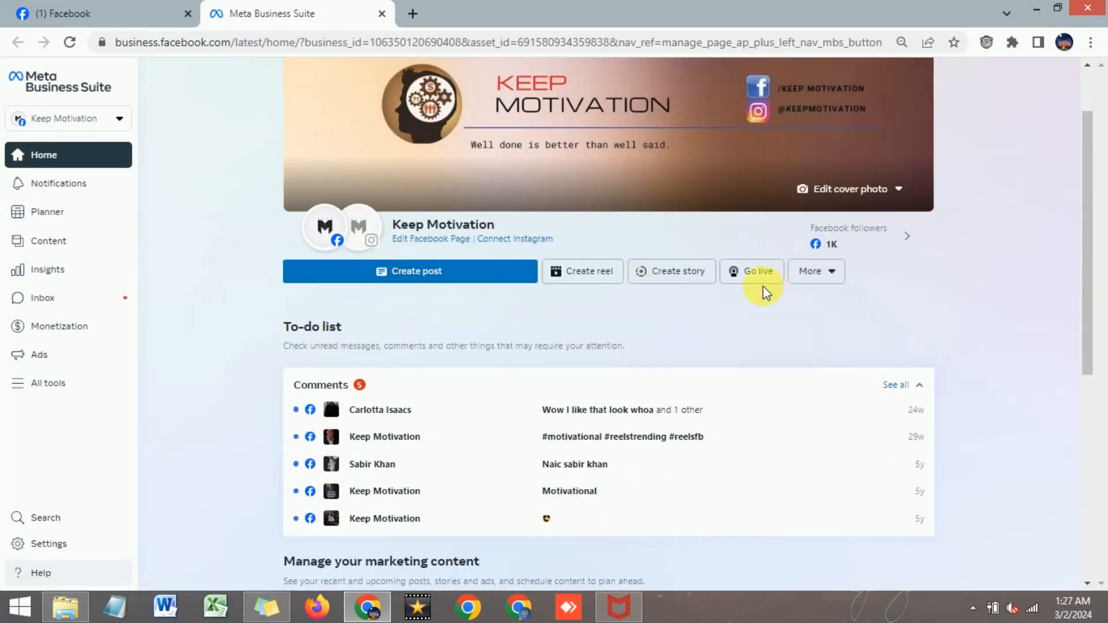
click(829, 279)
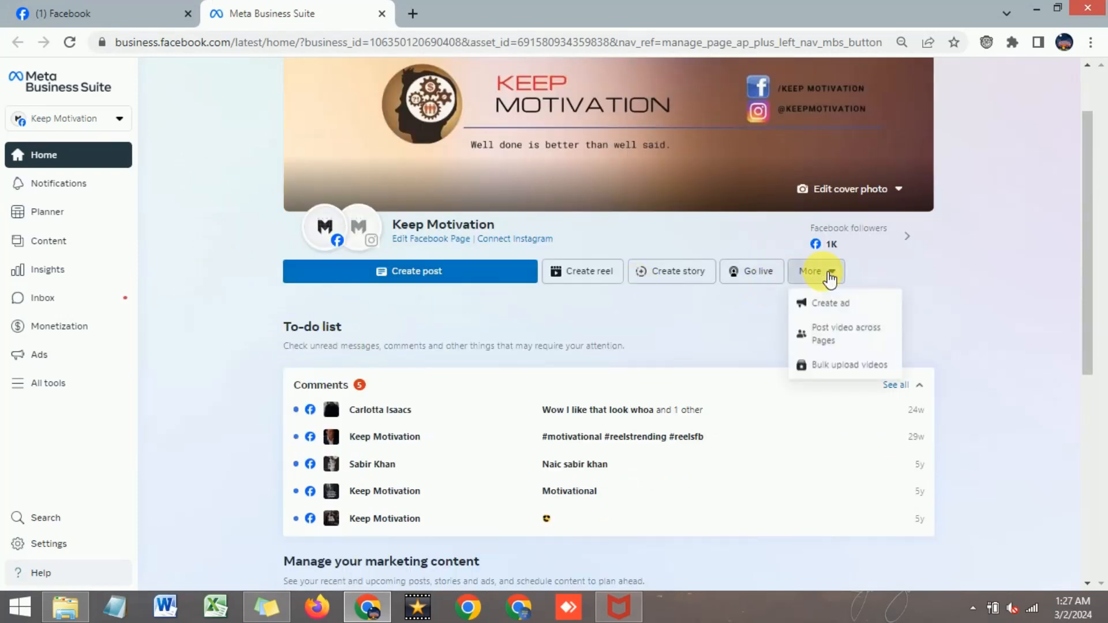
click(836, 369)
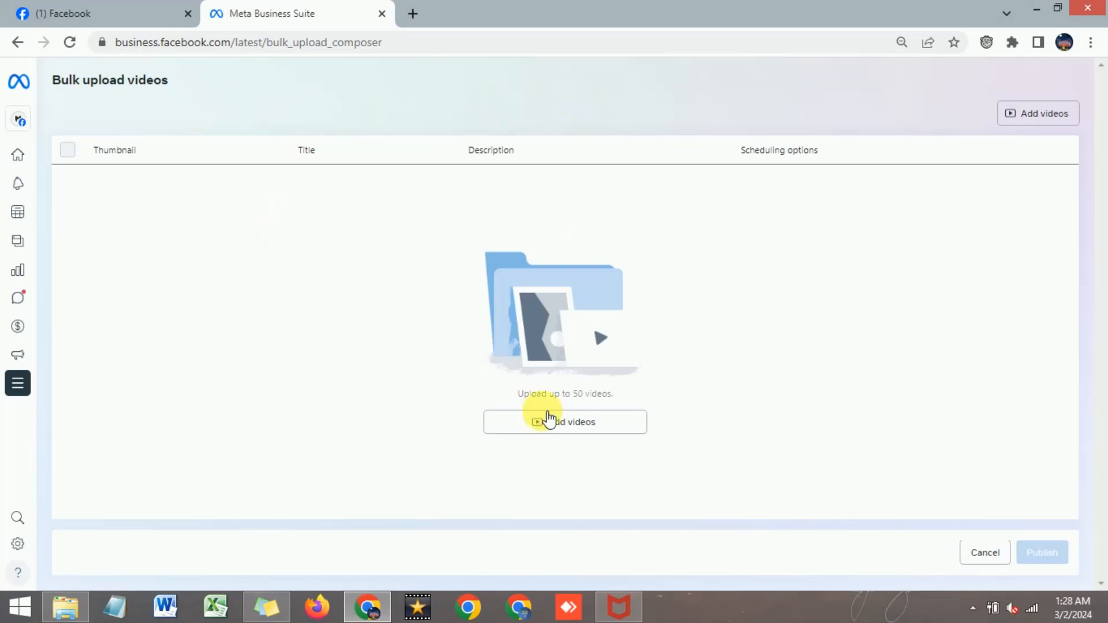
Add the videos Keep Motivation (1) through Keep Motivation (5) from the Keep Motivation\Reels folder to the bulk upload
click(560, 431)
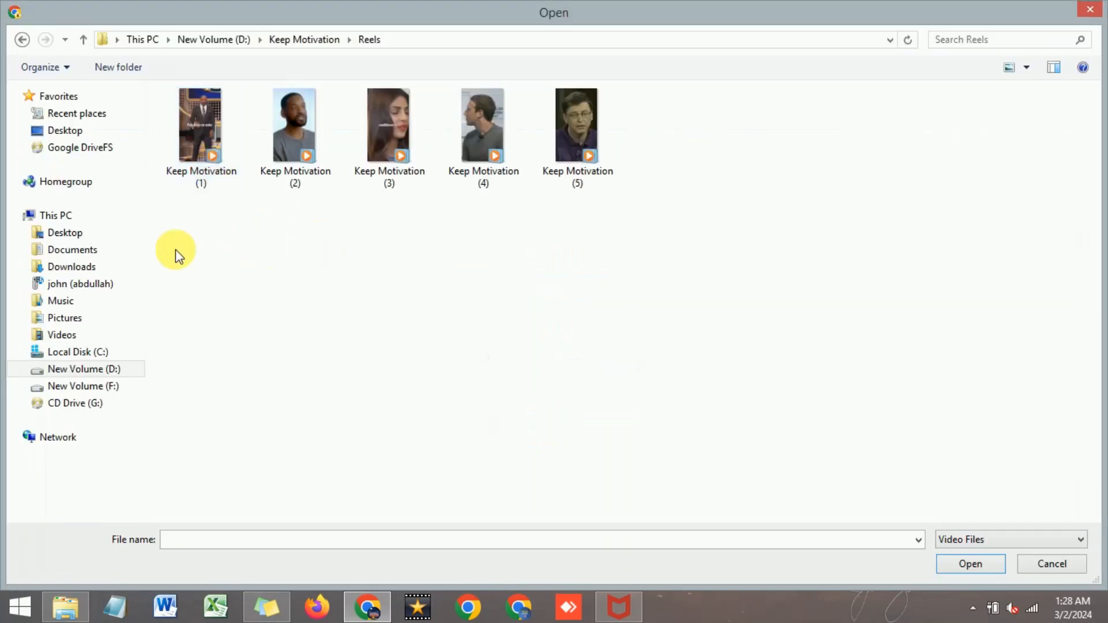
click(204, 161)
ctrl+click(292, 150)
ctrl+click(371, 152)
ctrl+click(470, 151)
ctrl+click(569, 151)
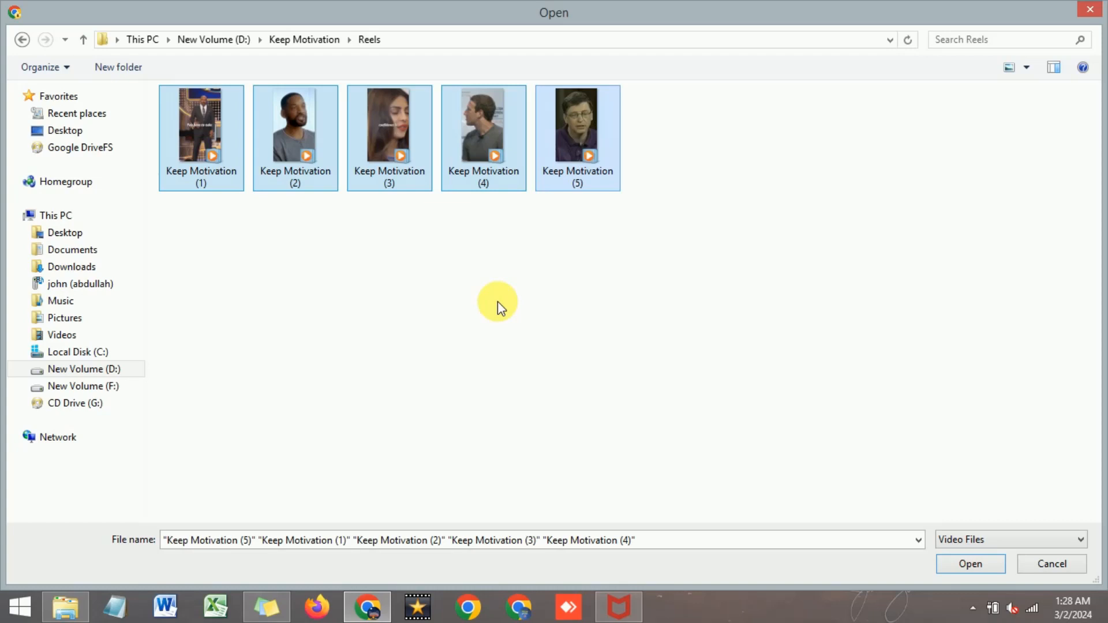
click(970, 565)
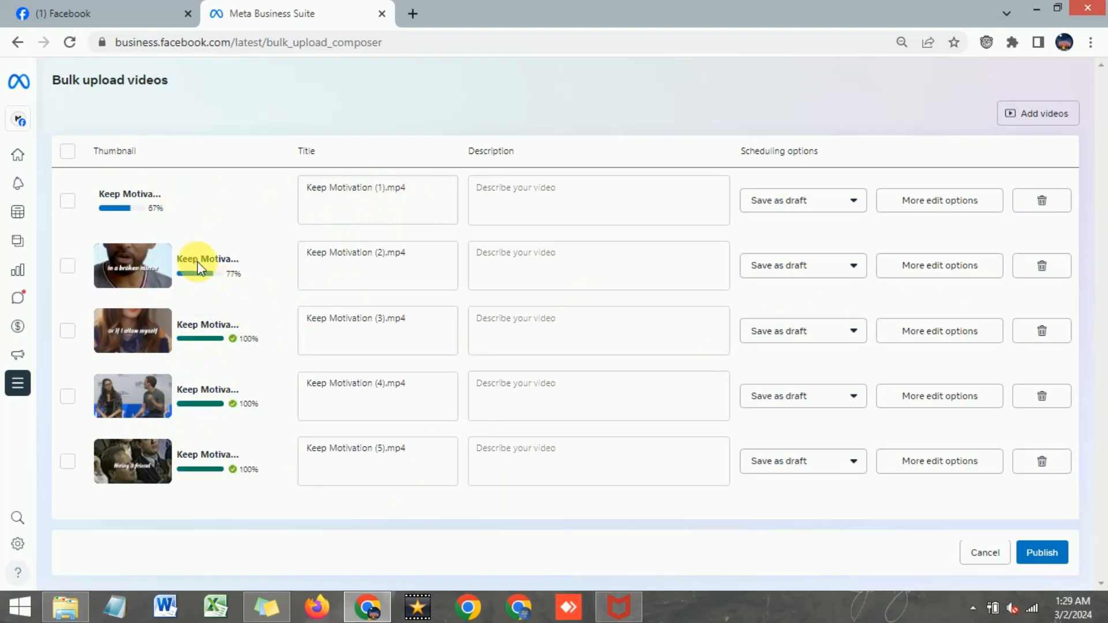
Set the scheduling option of the Keep Motivation (1) video to Publish now
click(521, 200)
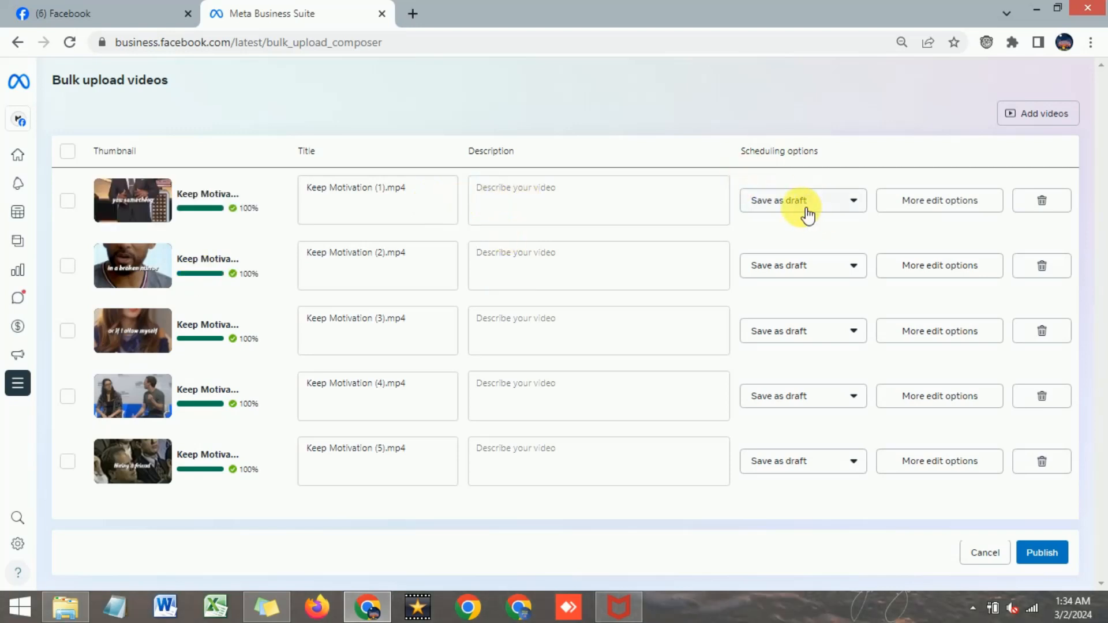
click(854, 202)
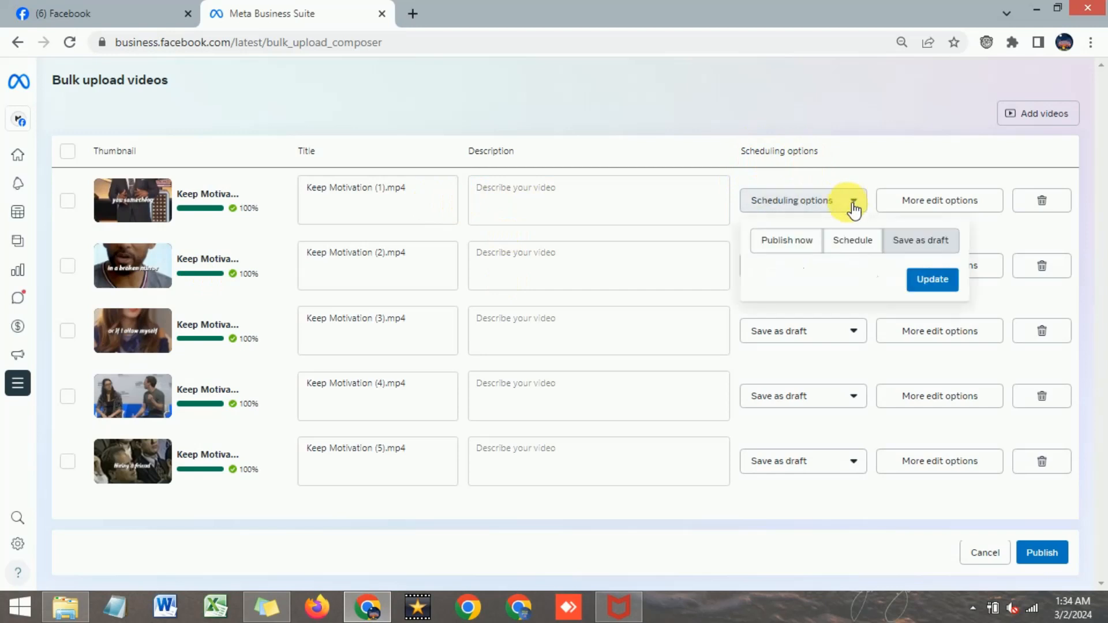
click(799, 250)
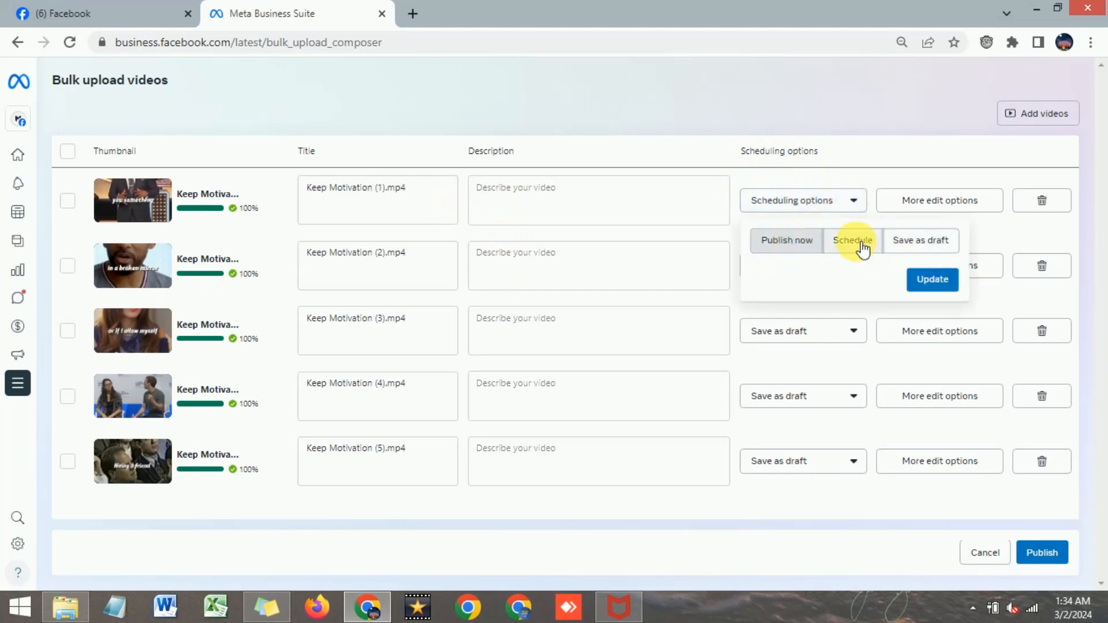
click(910, 279)
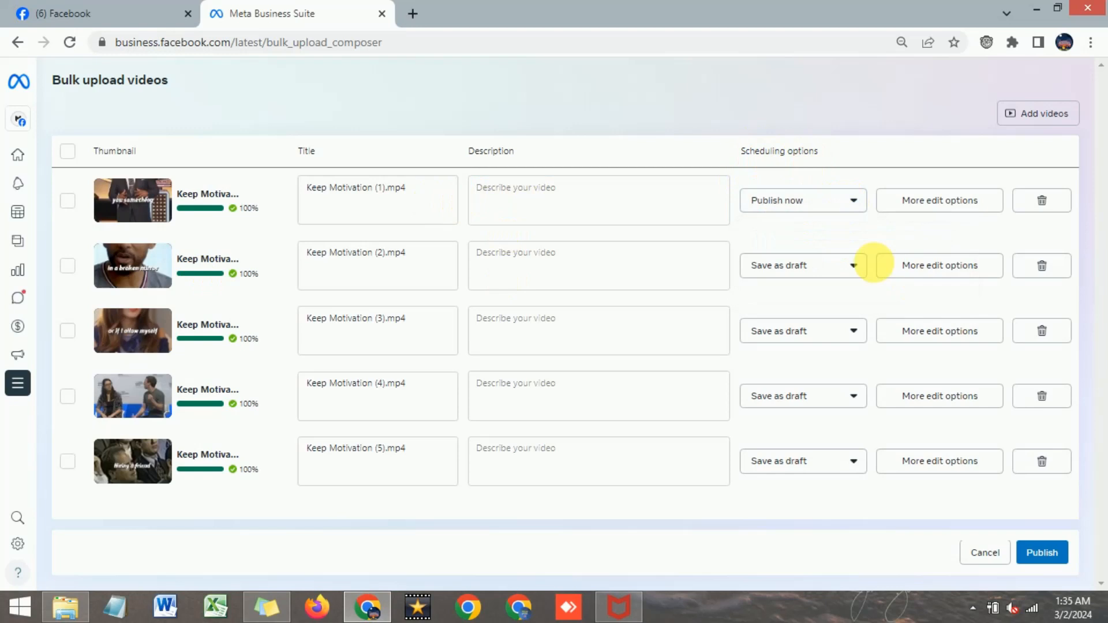
Set the scheduling options of the Keep Motivation (2) and Keep Motivation (3) videos to Publish now
click(830, 266)
click(770, 304)
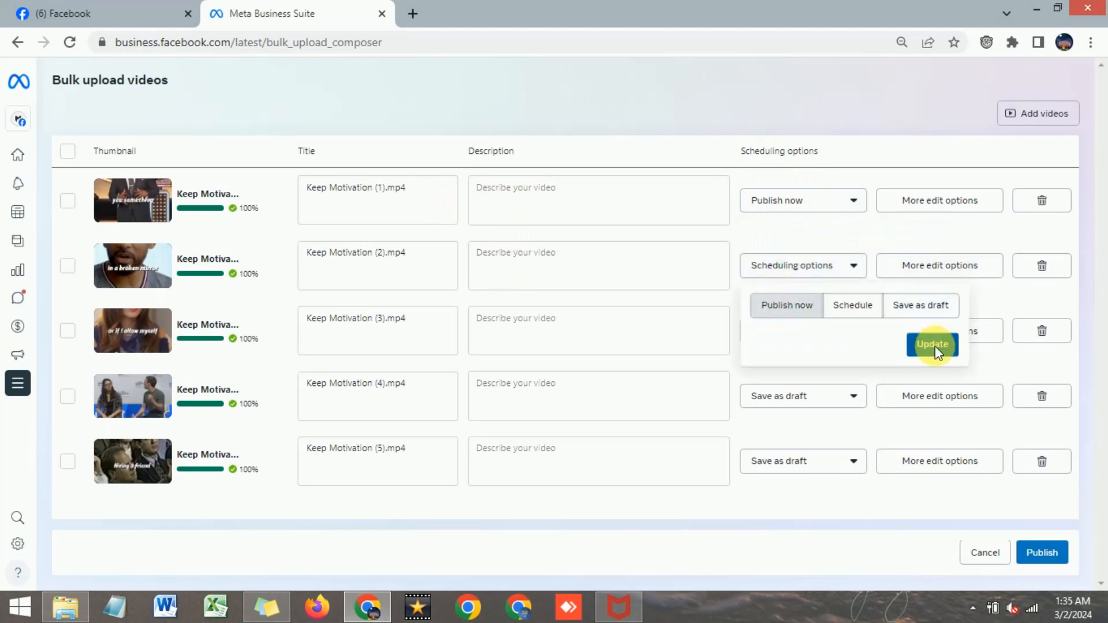
click(932, 345)
click(816, 334)
click(785, 373)
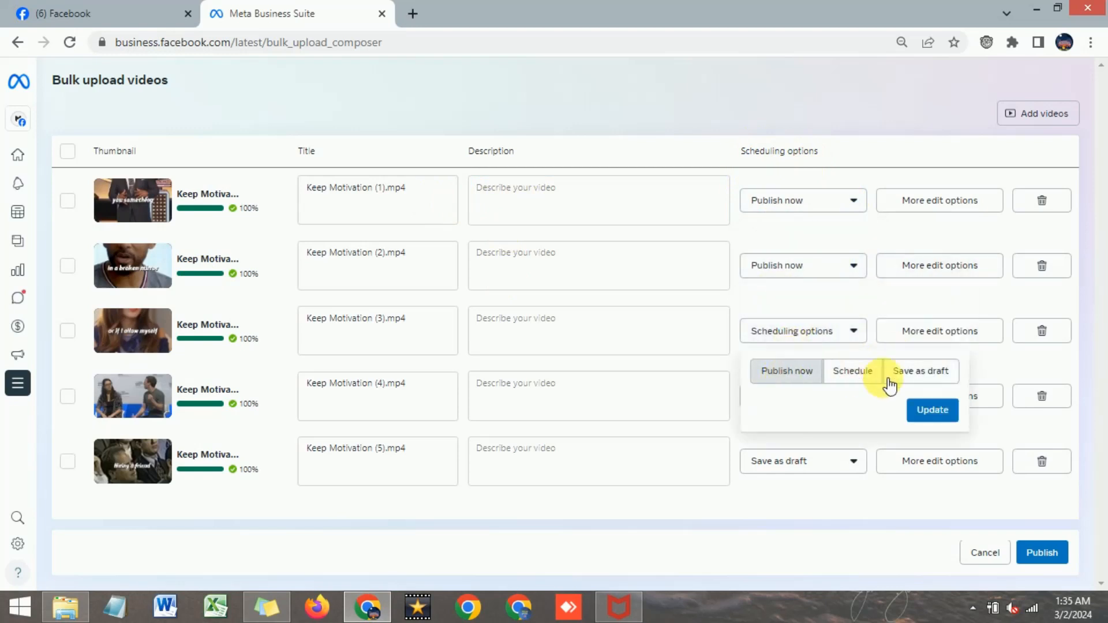
click(921, 410)
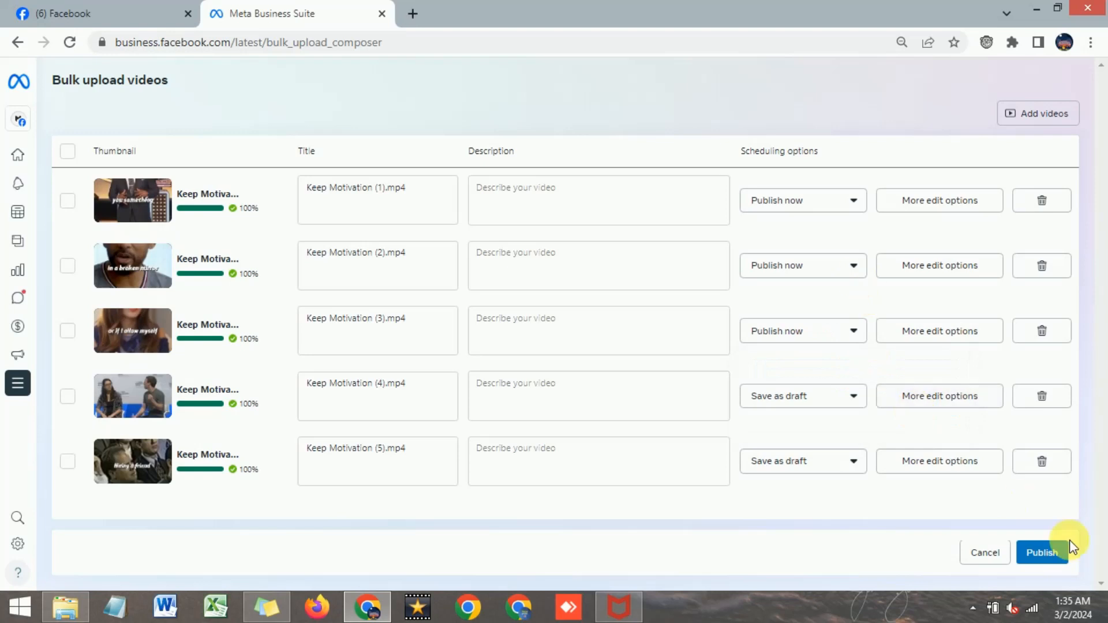
Set the scheduling options of the Keep Motivation (4) and Keep Motivation (5) videos to Publish now
click(850, 404)
click(799, 443)
click(936, 484)
click(834, 462)
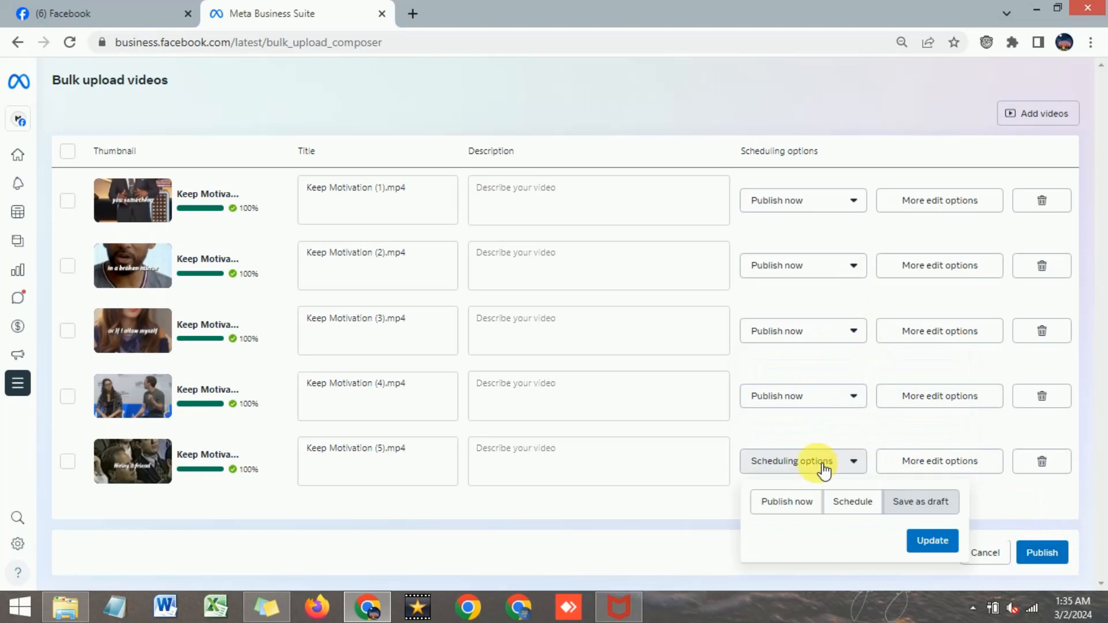
click(774, 505)
click(929, 541)
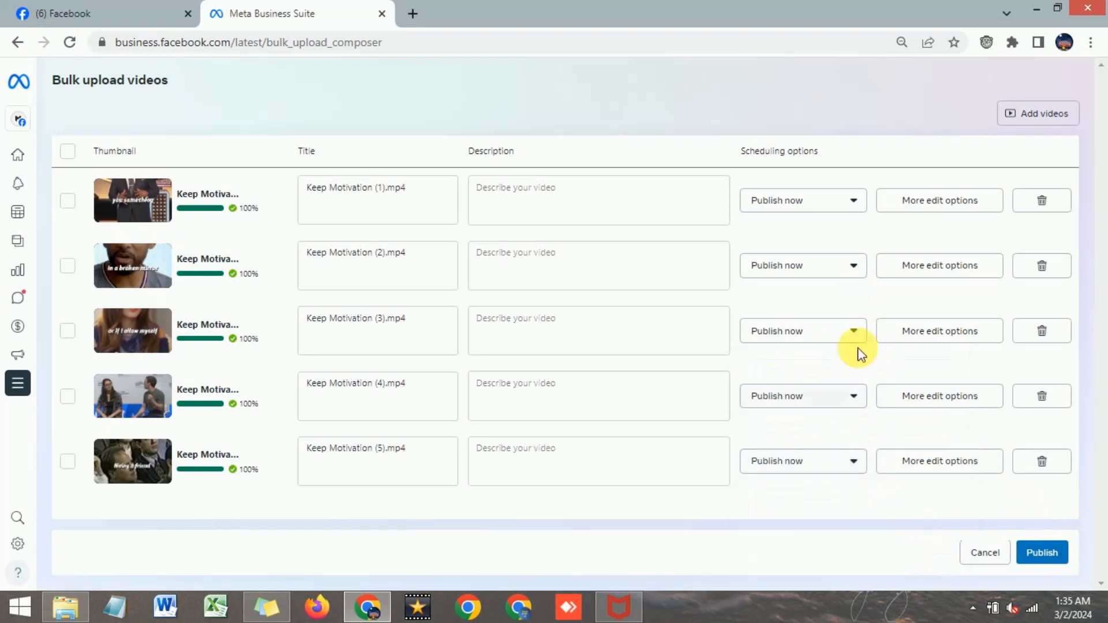
Review the title, description and thumbnail options for the Keep Motivation (1) video, and close them without making changes
click(942, 207)
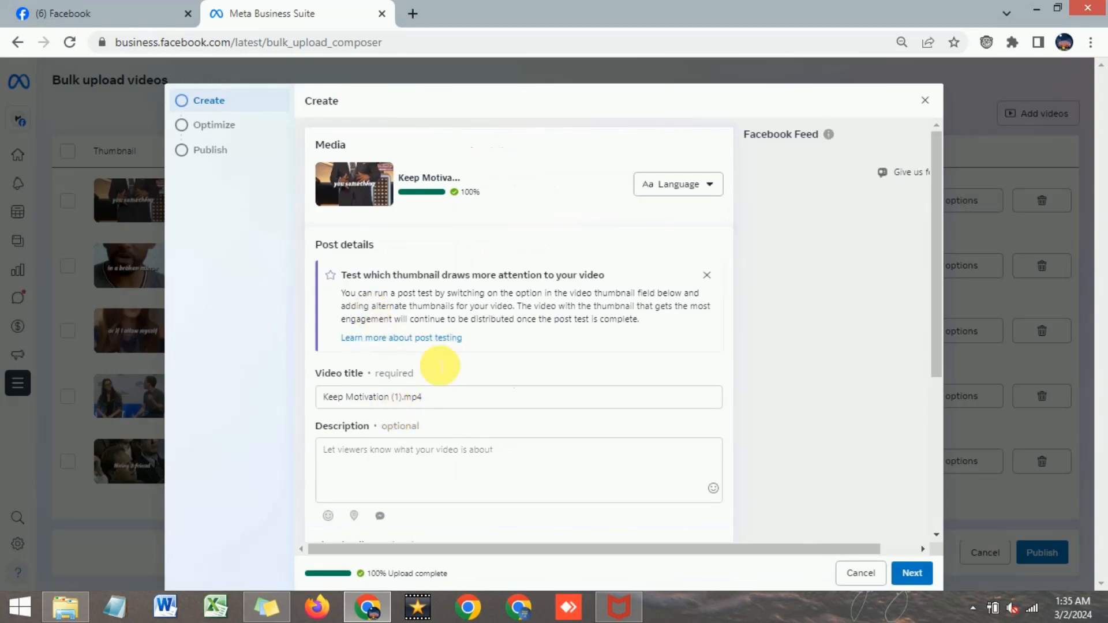
scroll(407, 354, down, 1)
scroll(407, 355, down, 3)
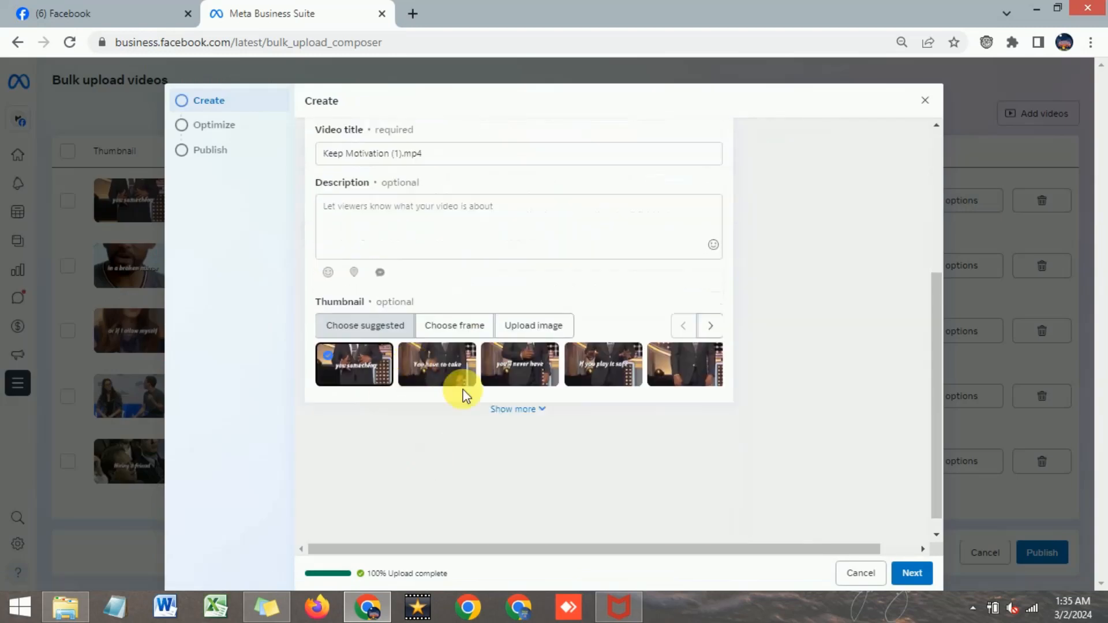
scroll(641, 361, up, 4)
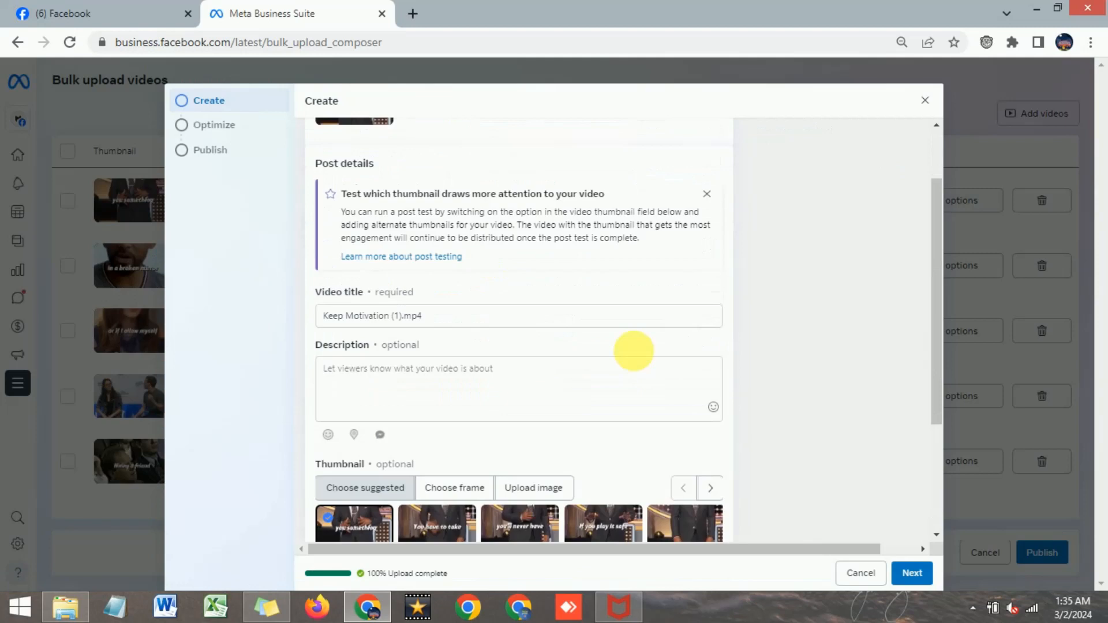
click(860, 573)
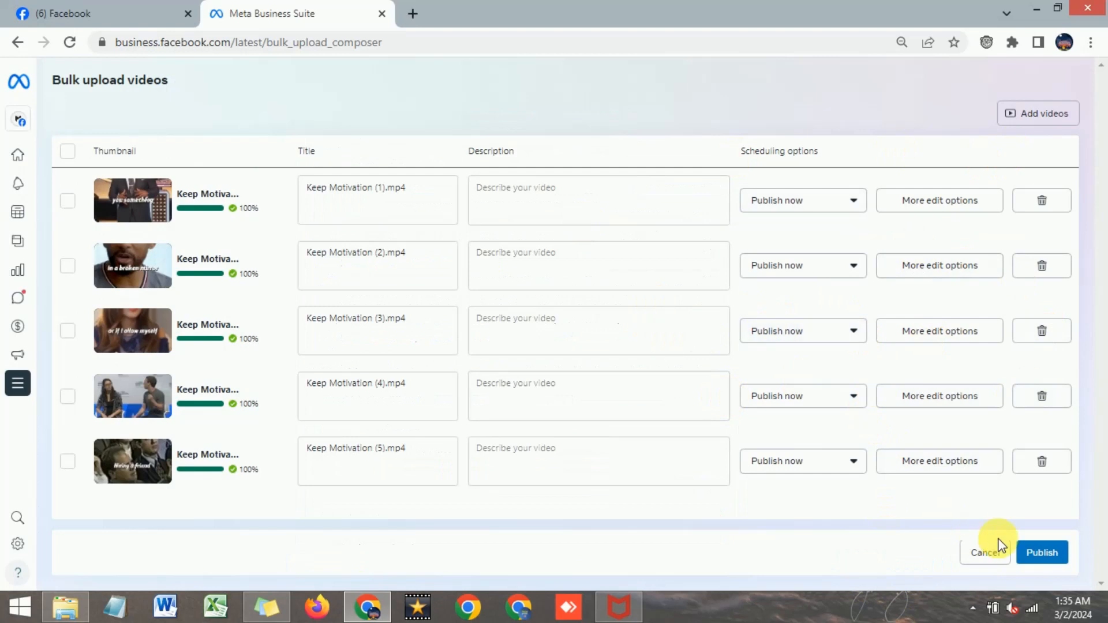
Publish the five videos in the bulk upload and dismiss the processing notice
click(1044, 555)
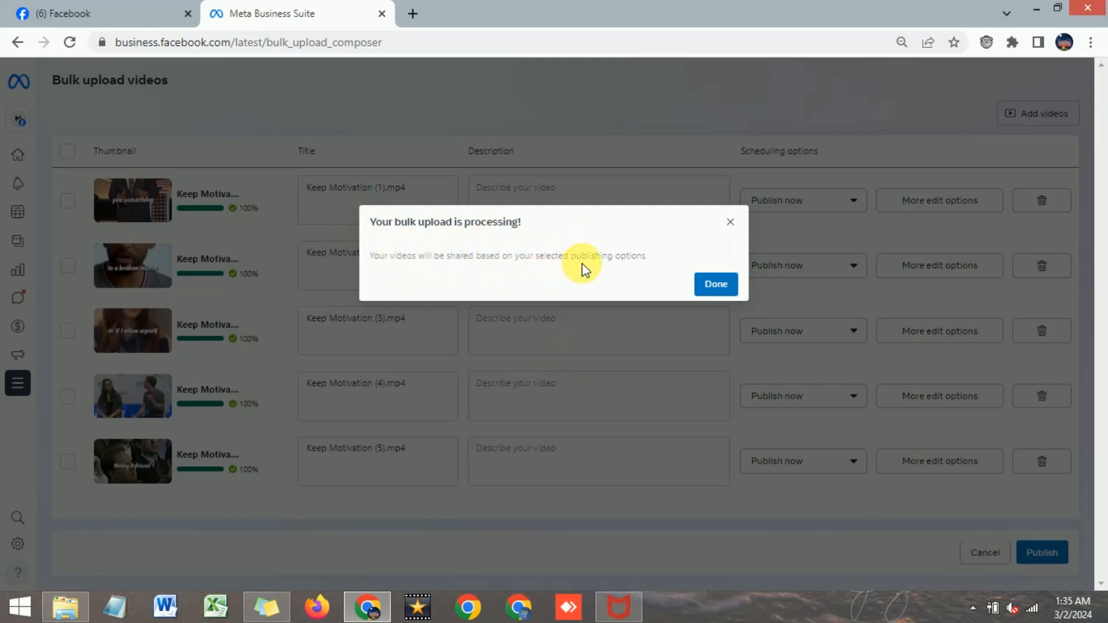
click(716, 292)
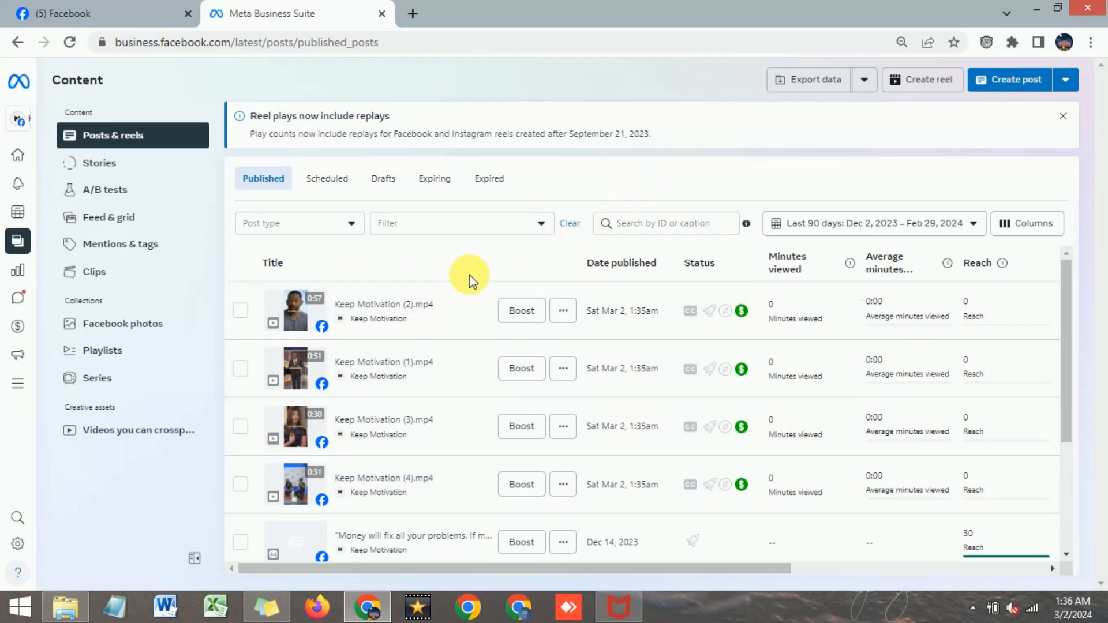
Start another bulk video upload from the page's published content list
click(1066, 82)
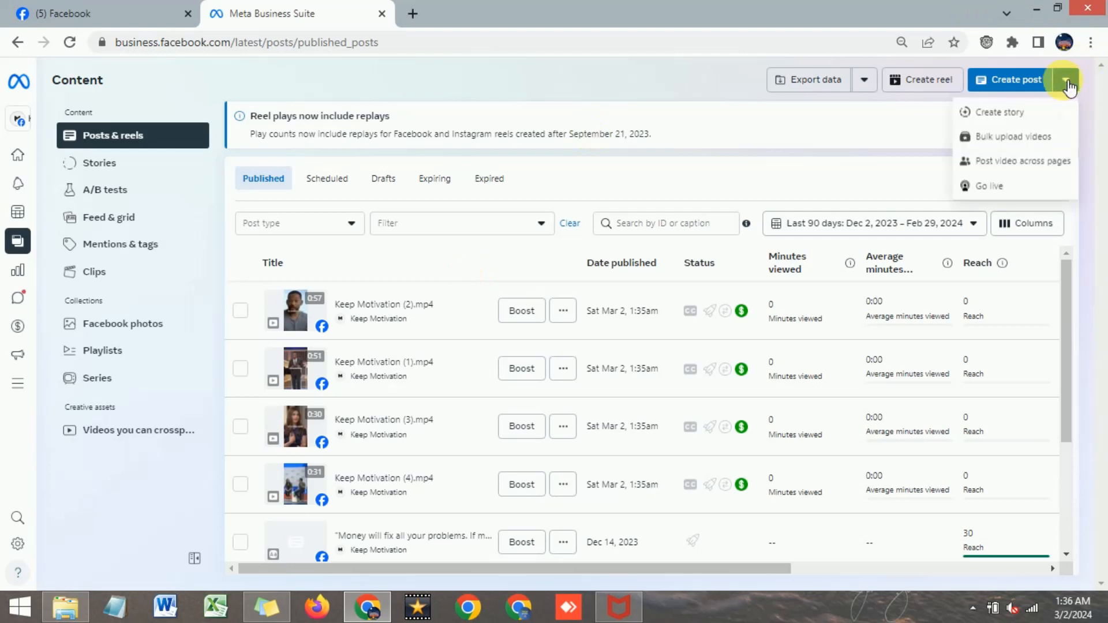
click(1003, 139)
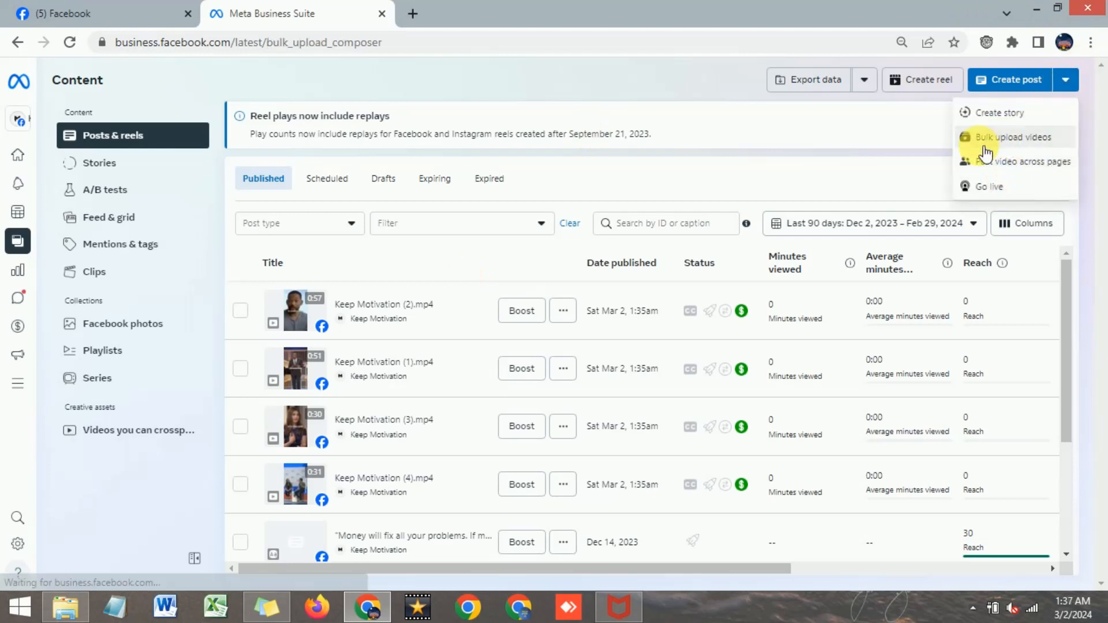